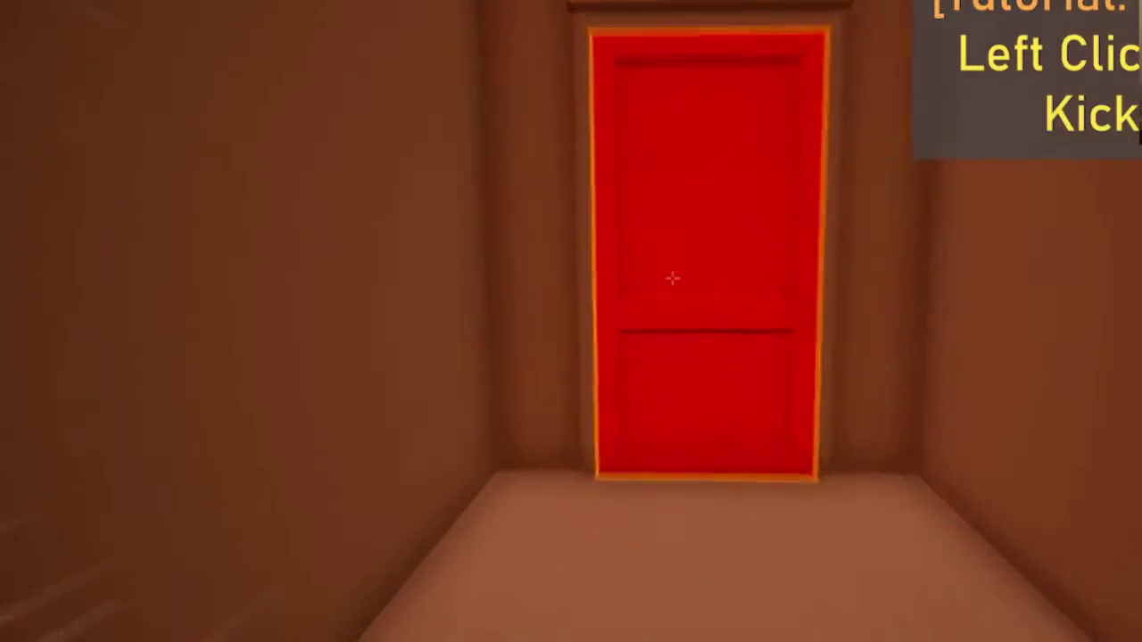
click(672, 278)
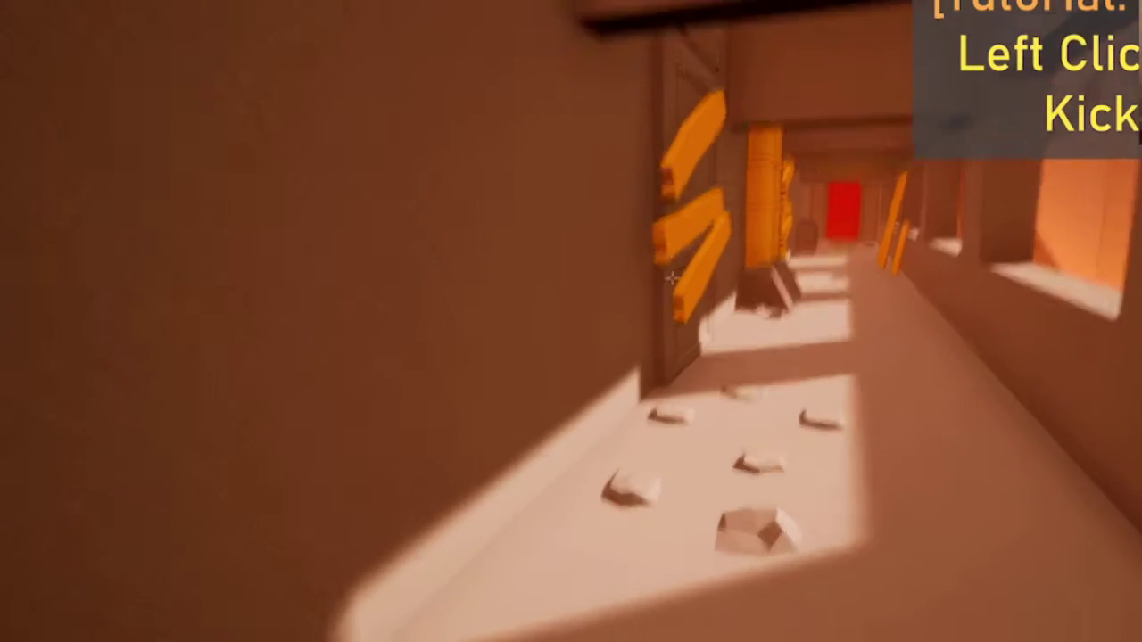
click(673, 278)
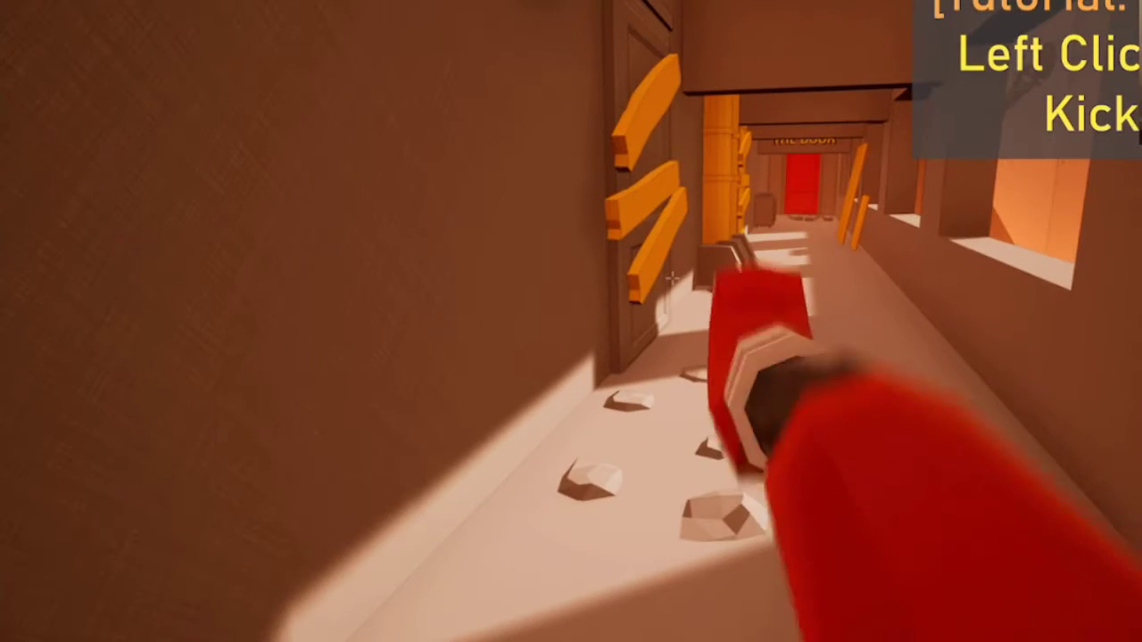
click(673, 278)
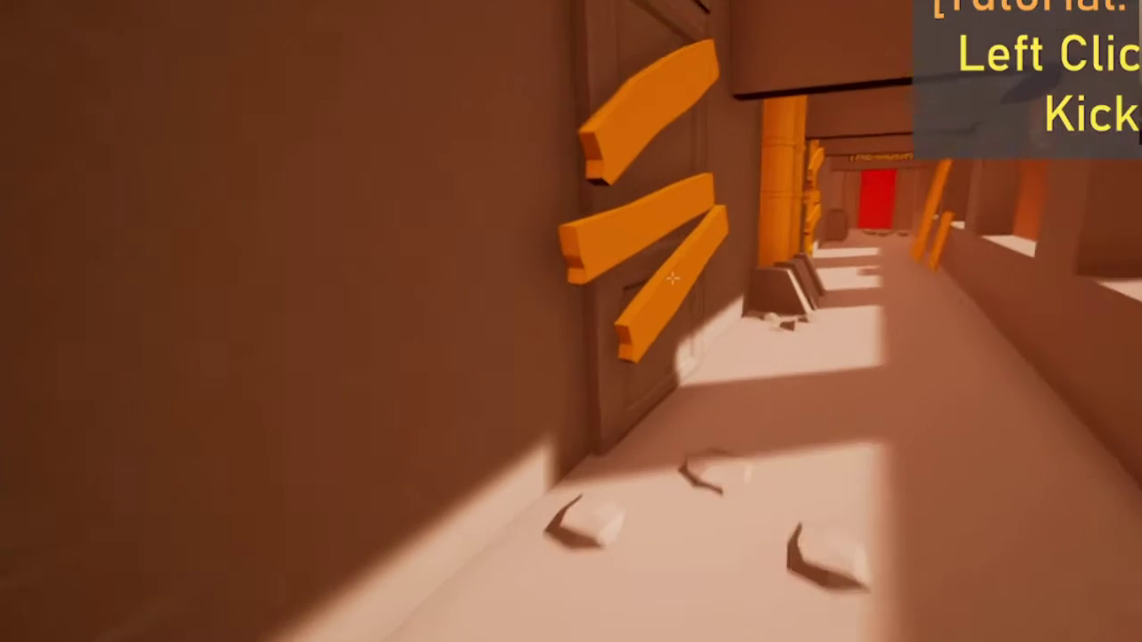
click(672, 278)
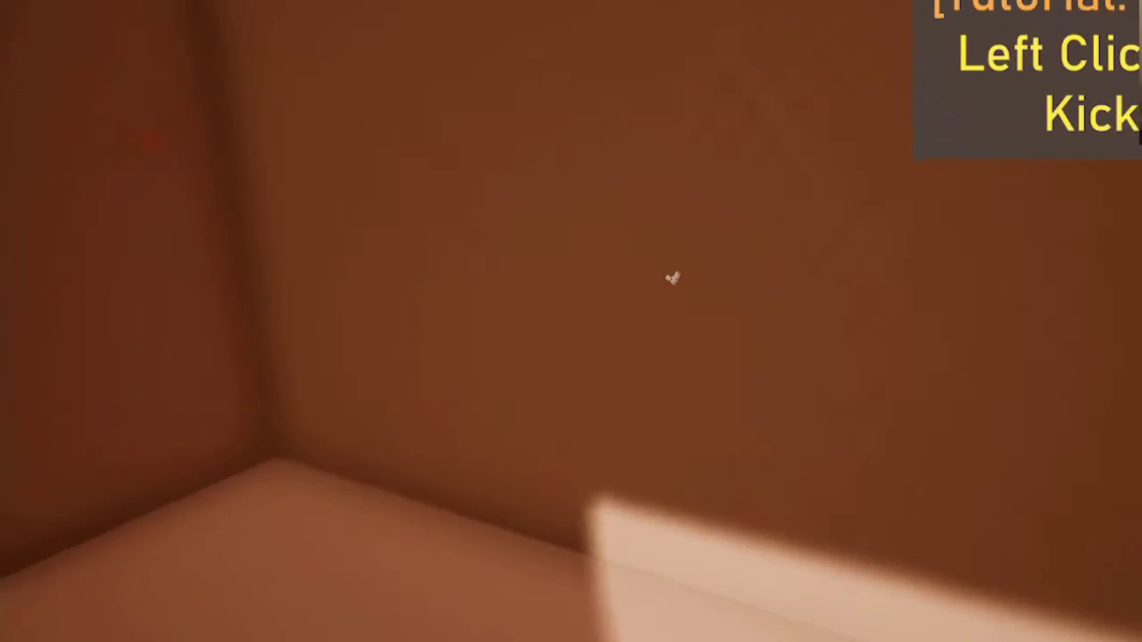
click(672, 277)
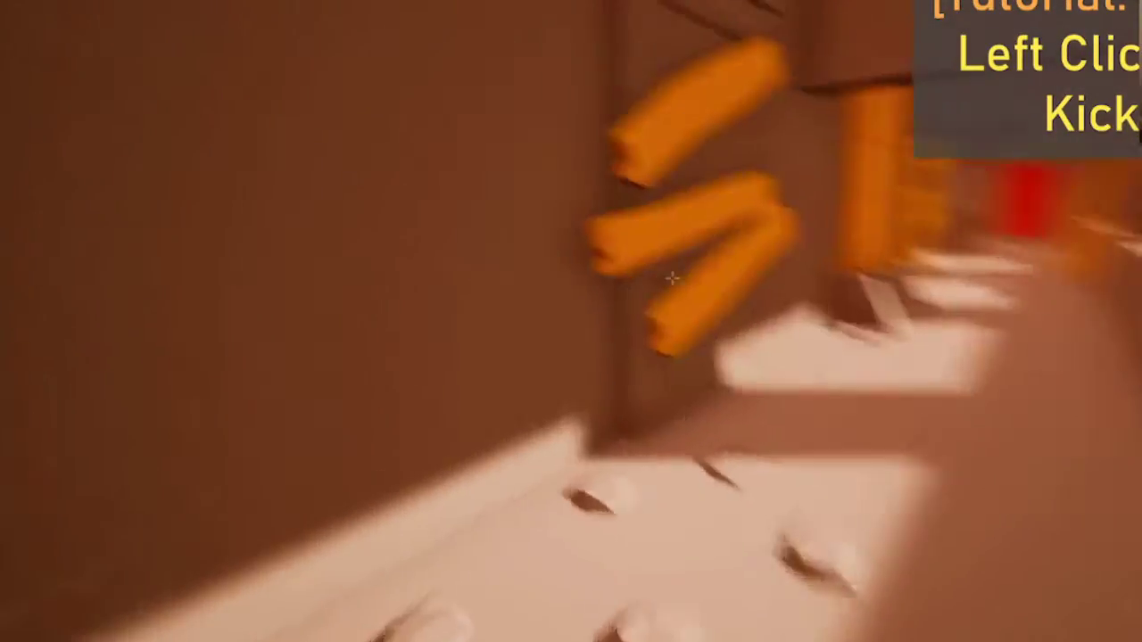
click(673, 277)
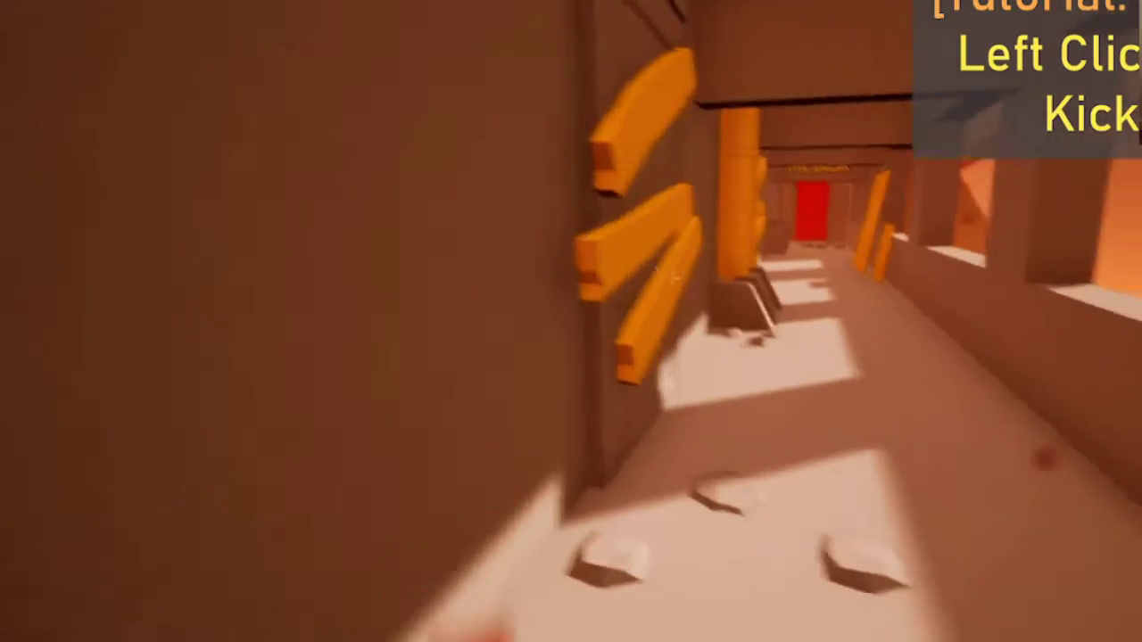
click(673, 278)
click(670, 272)
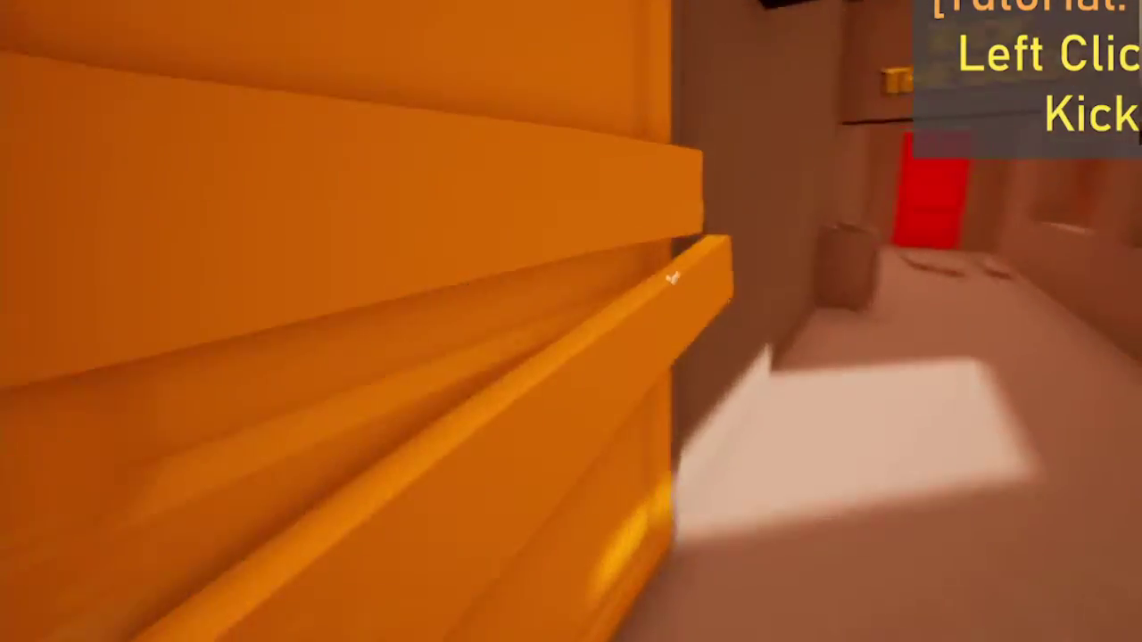
click(672, 277)
key(w)
click(672, 278)
click(672, 278)
click(673, 277)
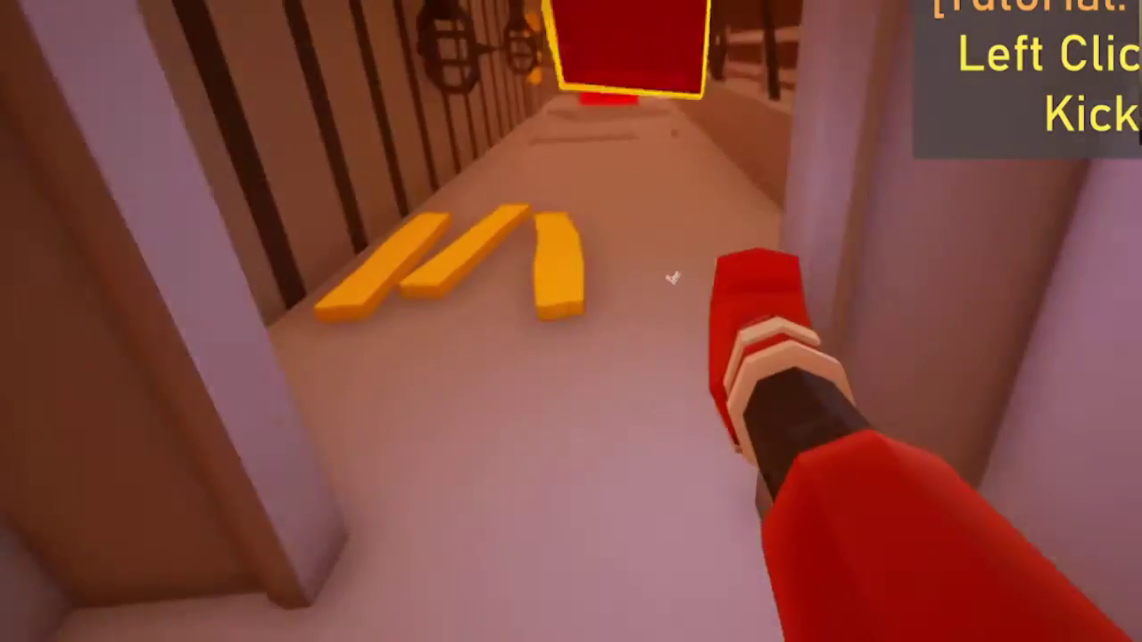
key(w)
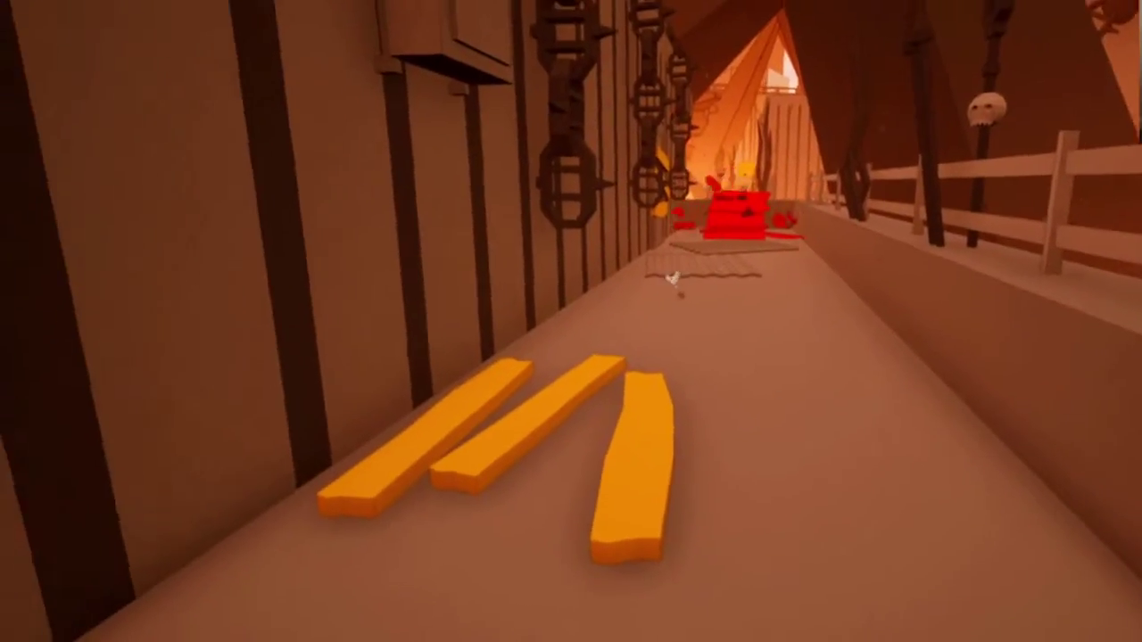
click(673, 278)
key(w)
click(672, 277)
key(space)
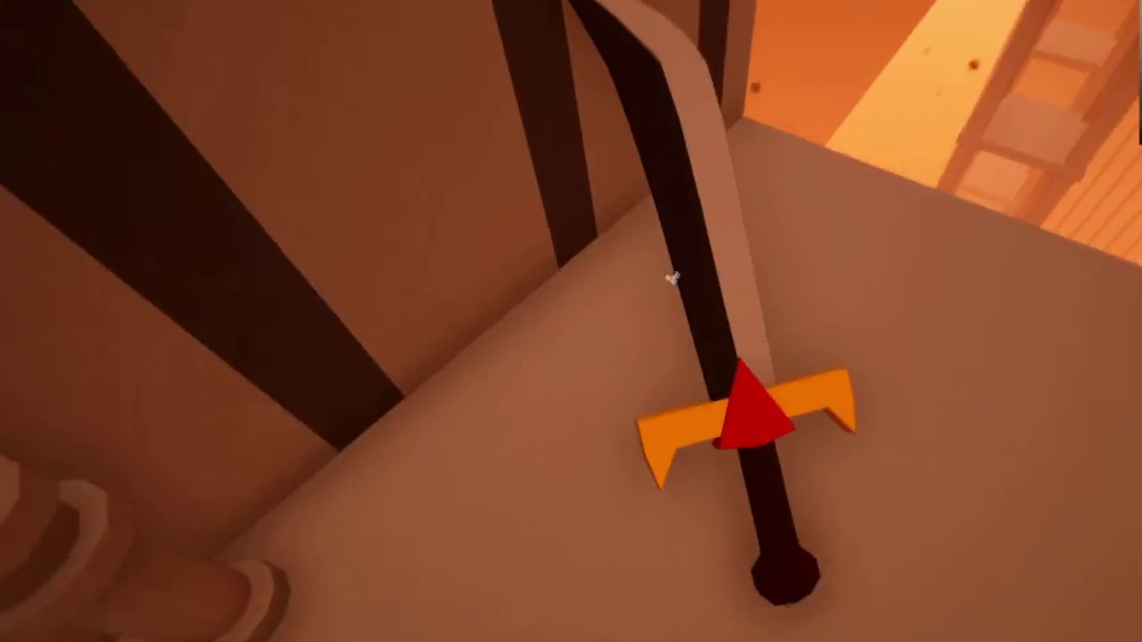
click(673, 277)
click(673, 277)
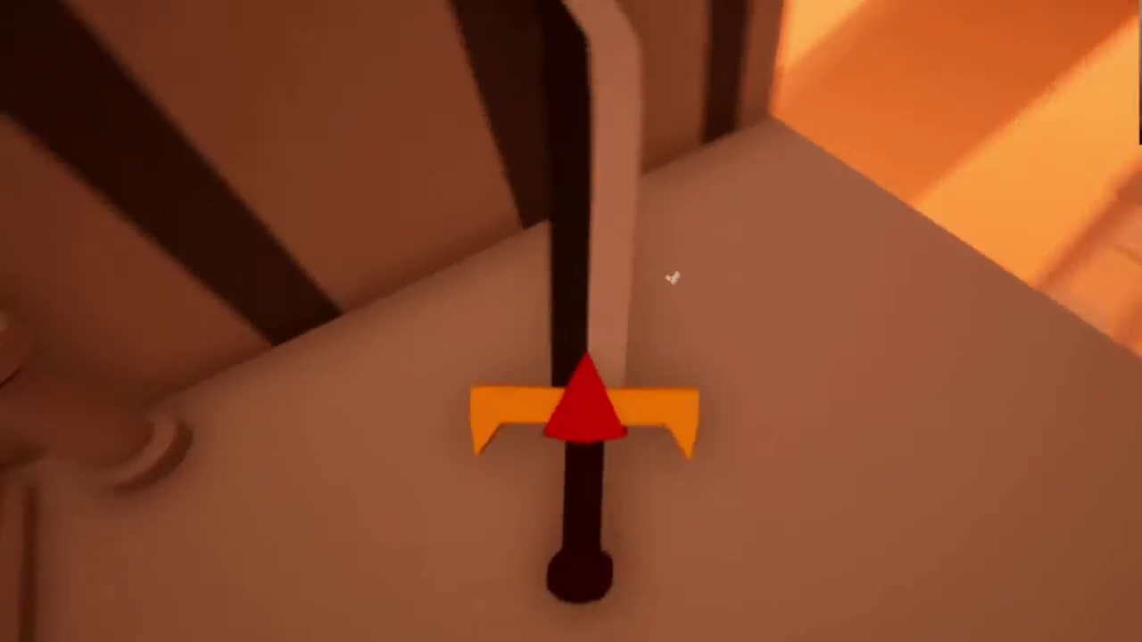
click(673, 277)
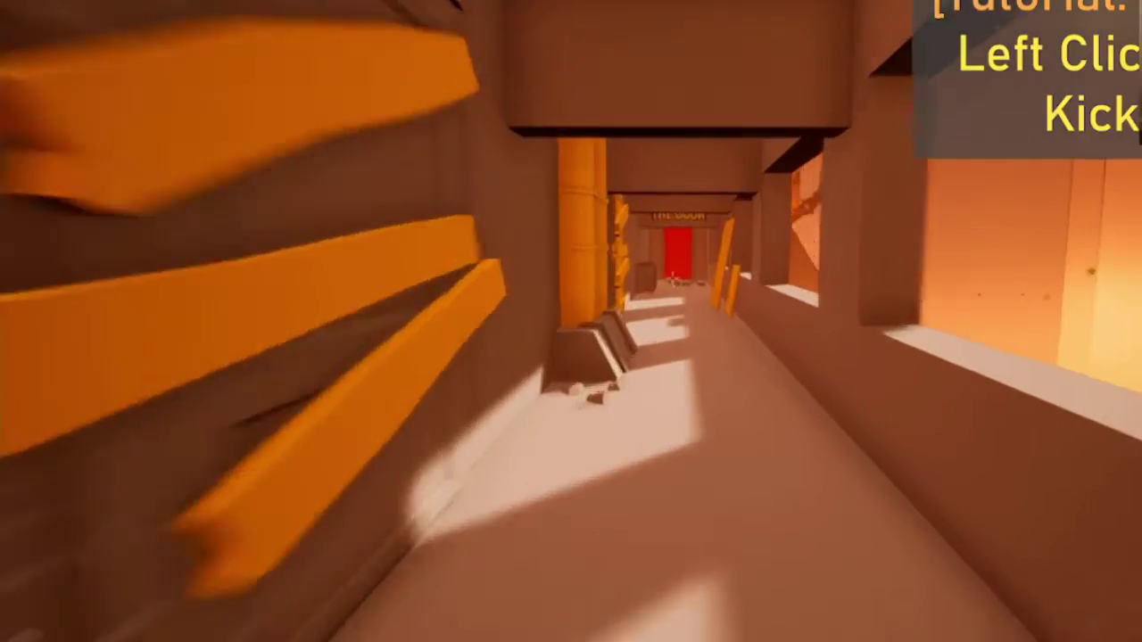
key(w)
key(w)
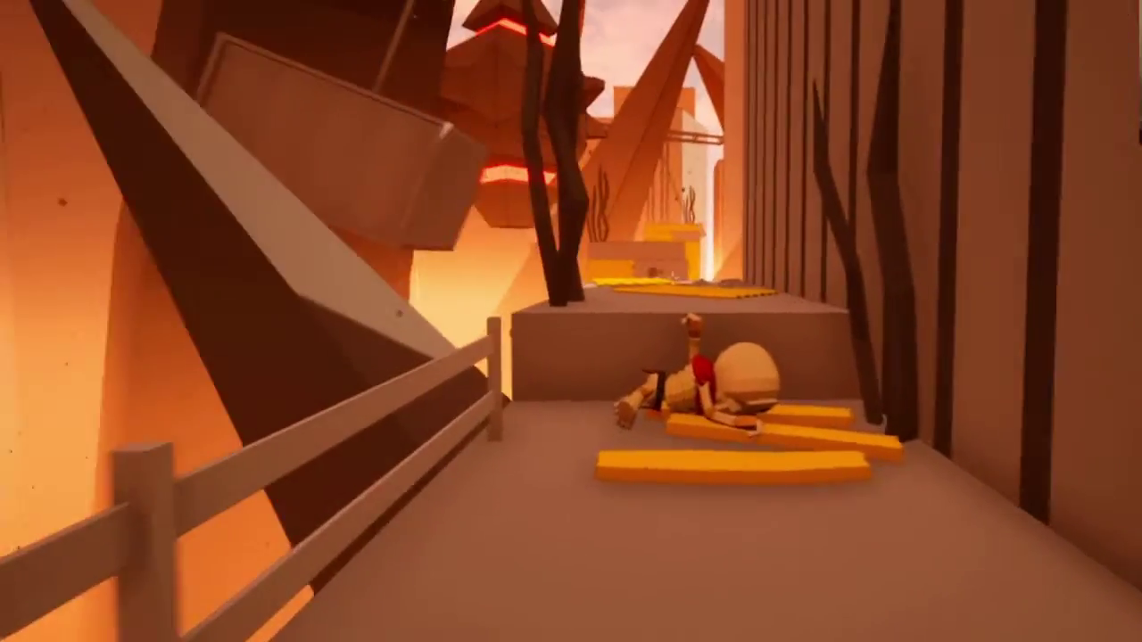
key(space)
key(w)
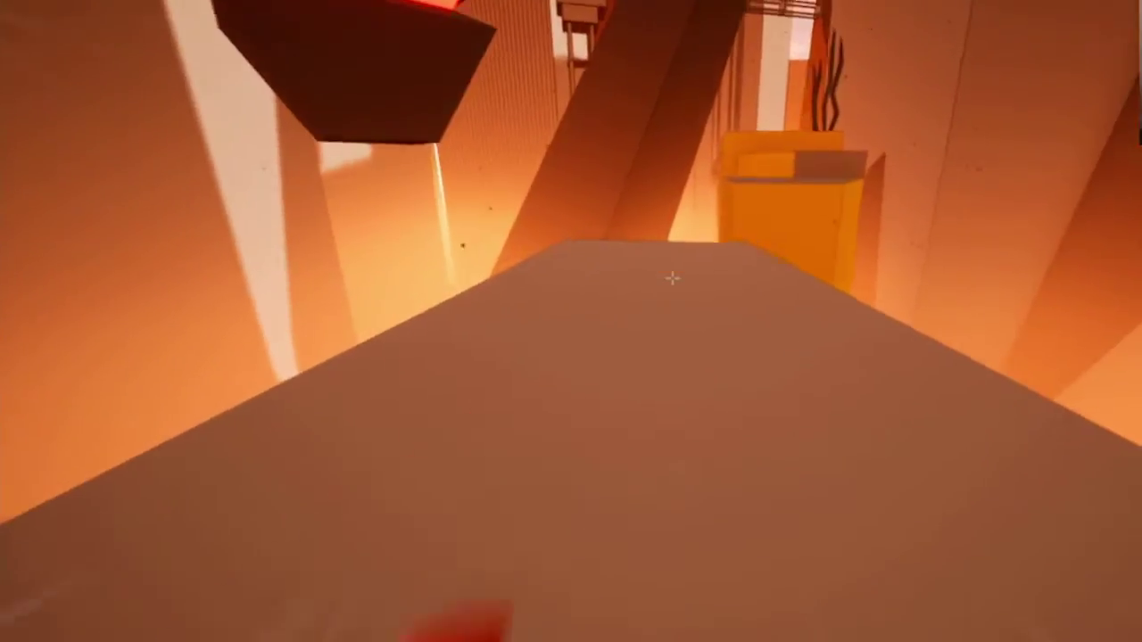
key(space)
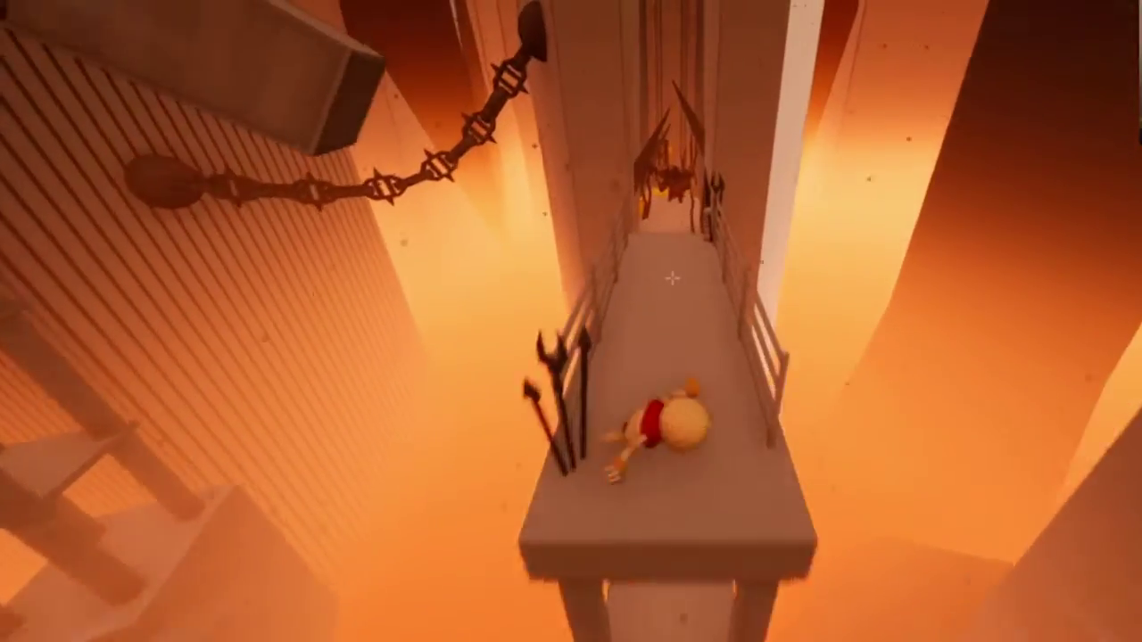
key(w)
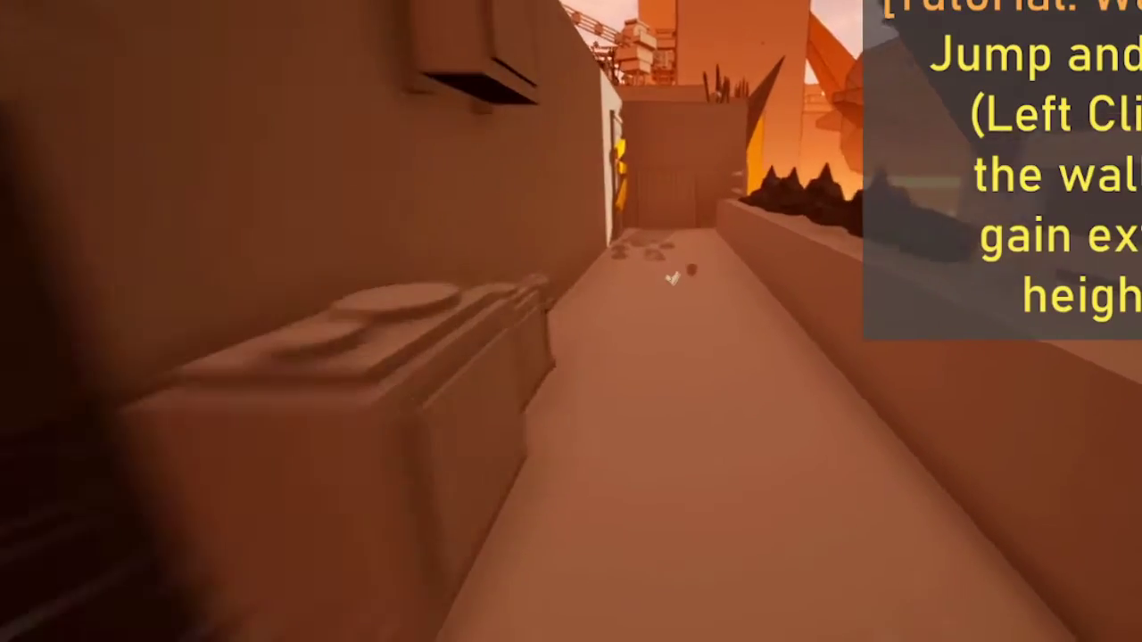
key(w)
key(w)
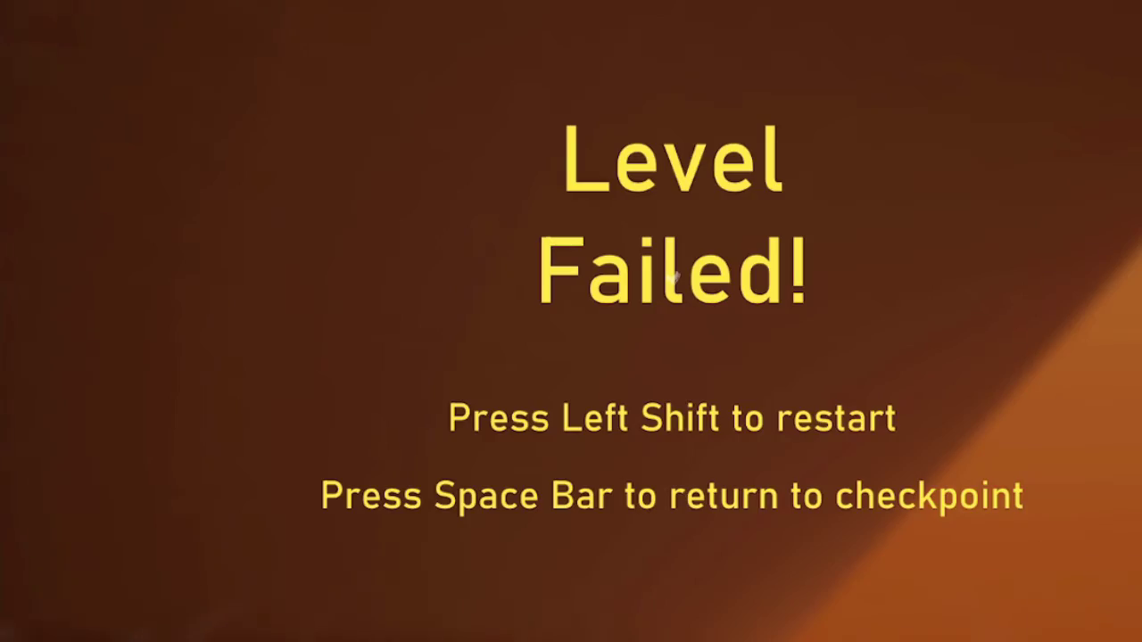
key(space)
key(w)
key(w)
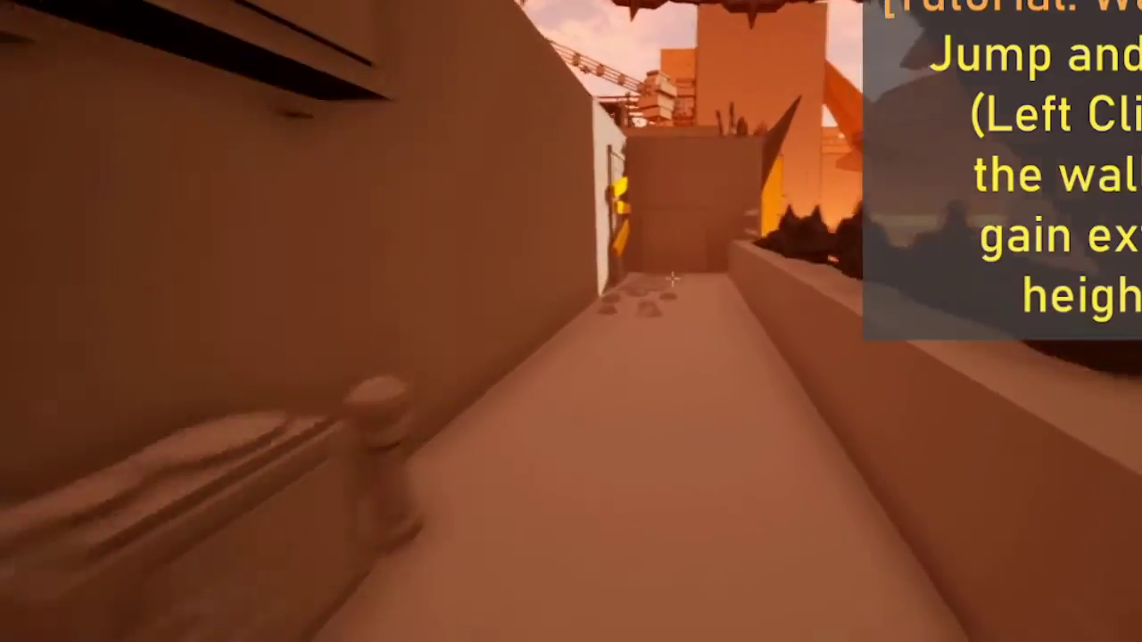
key(w)
key(space)
click(672, 279)
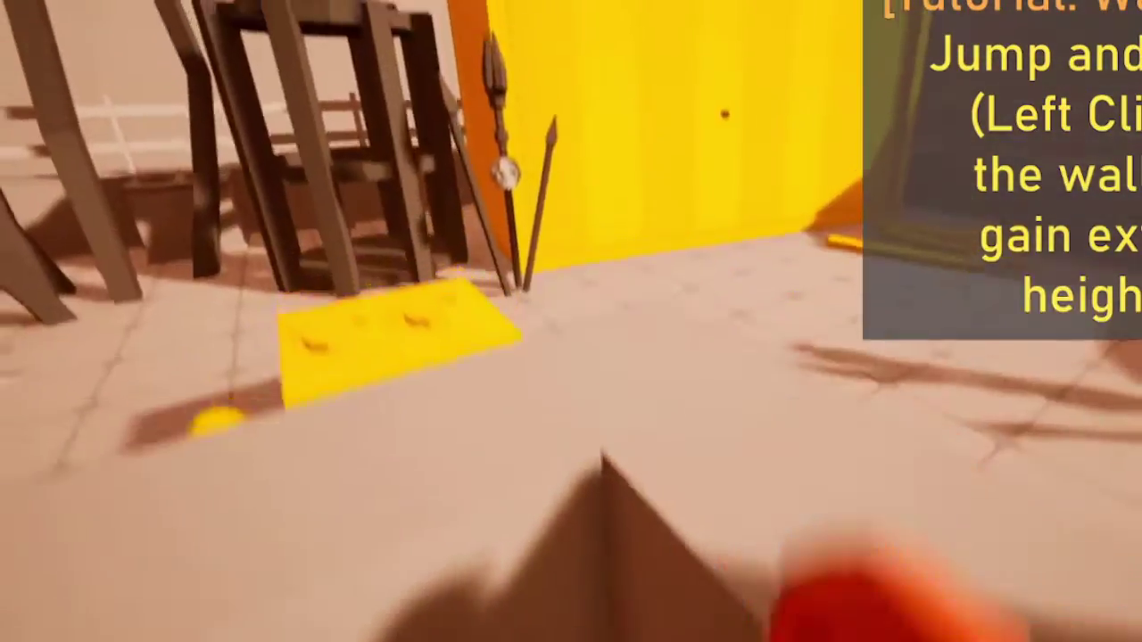
key(w)
key(space)
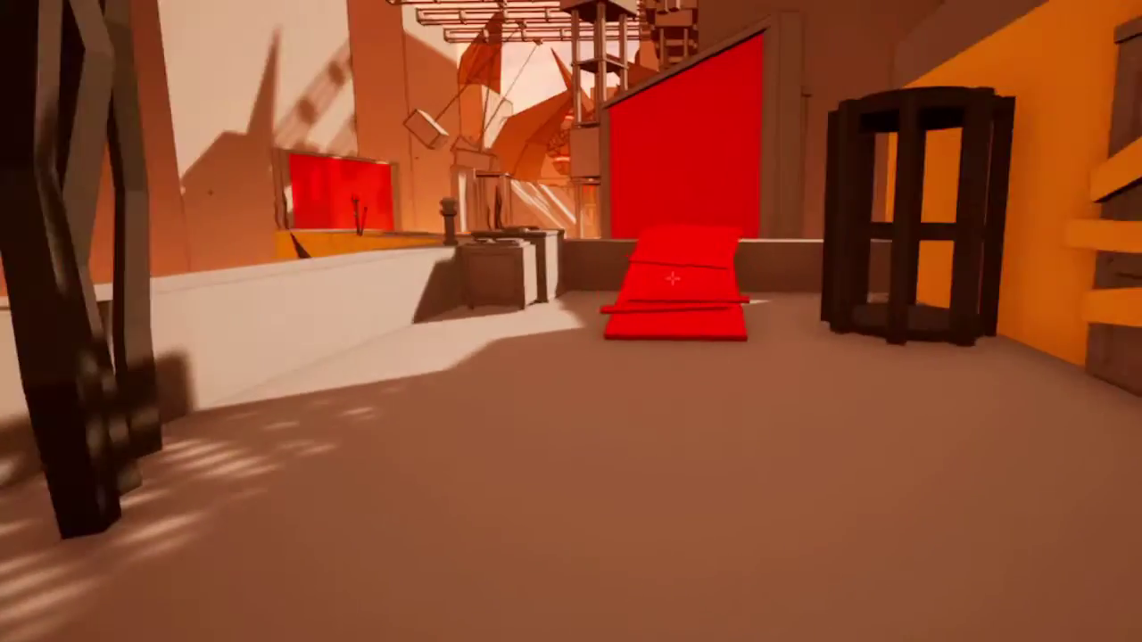
key(space)
key(space)
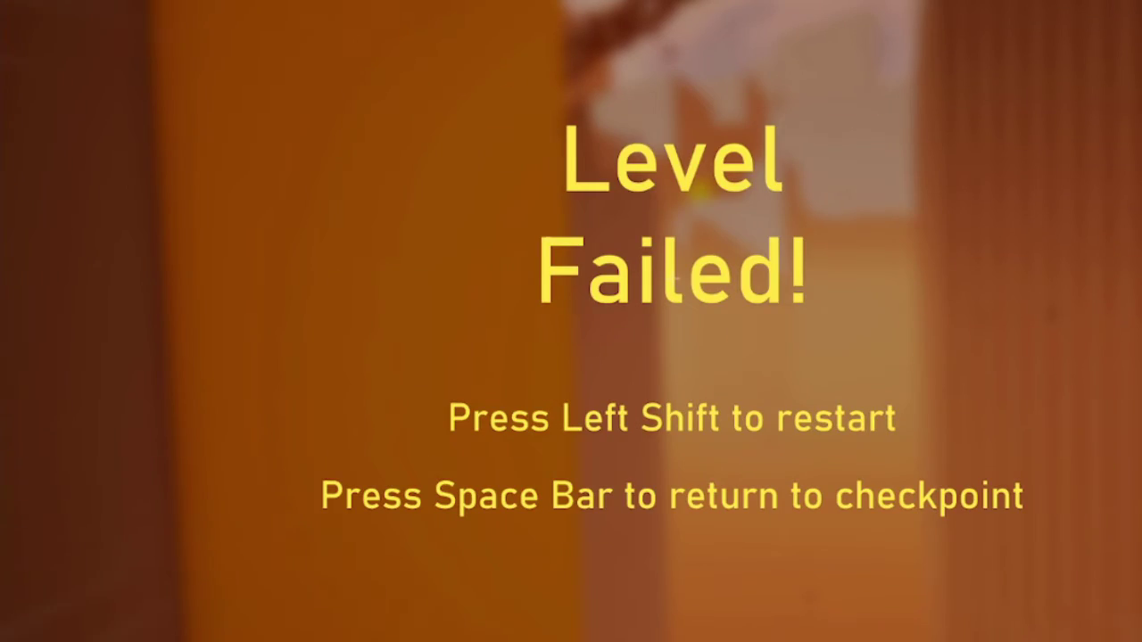
key(space)
key(w)
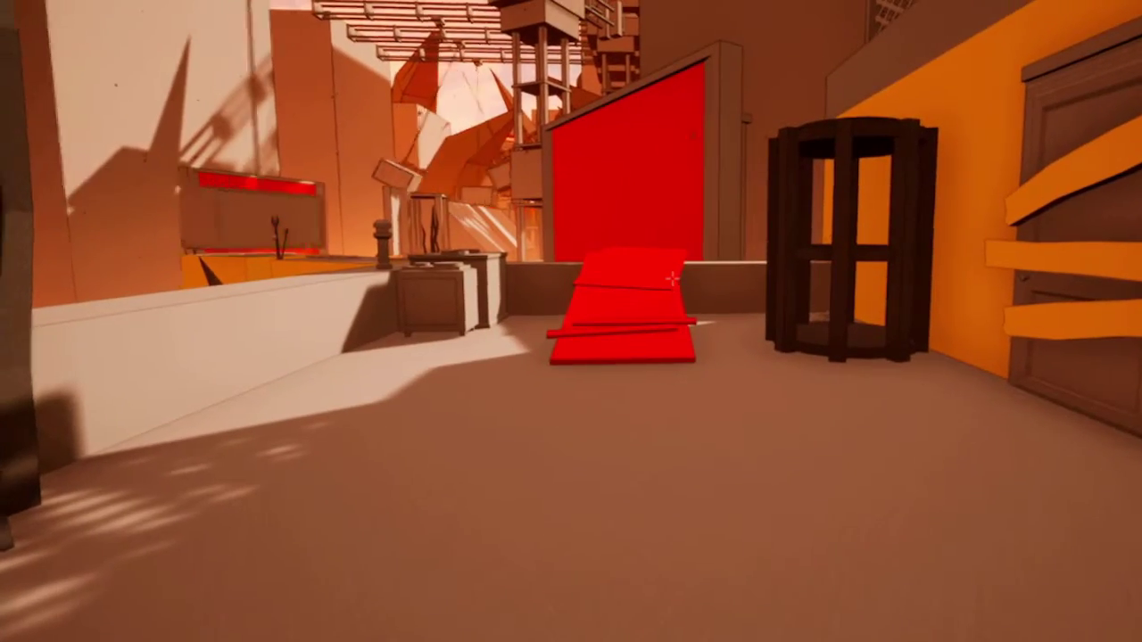
key(a)
key(w)
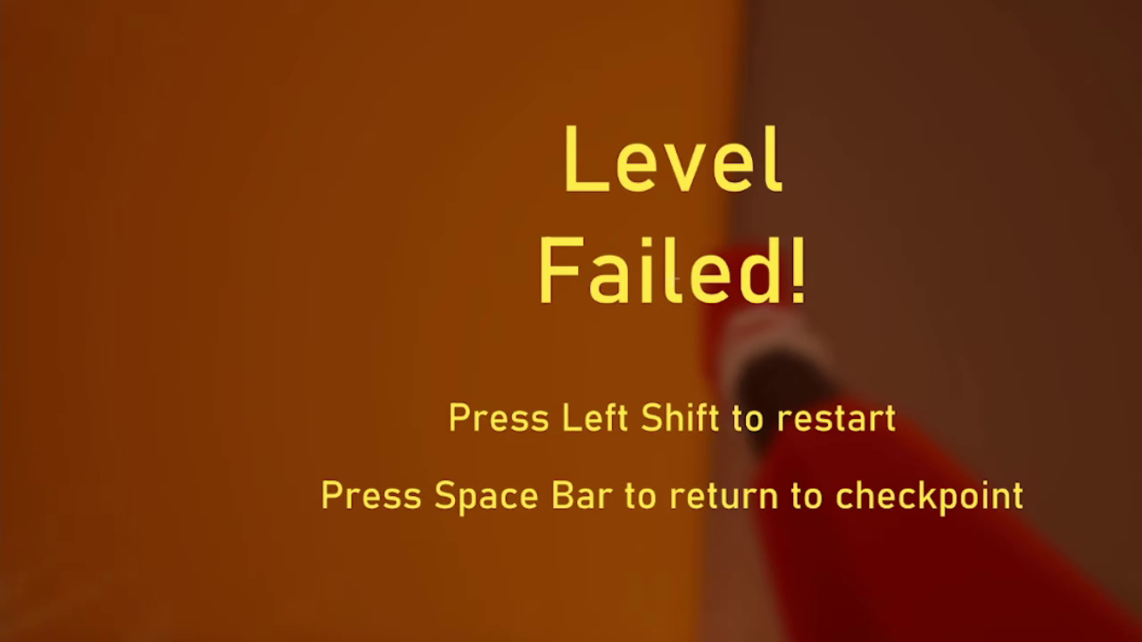
key(space)
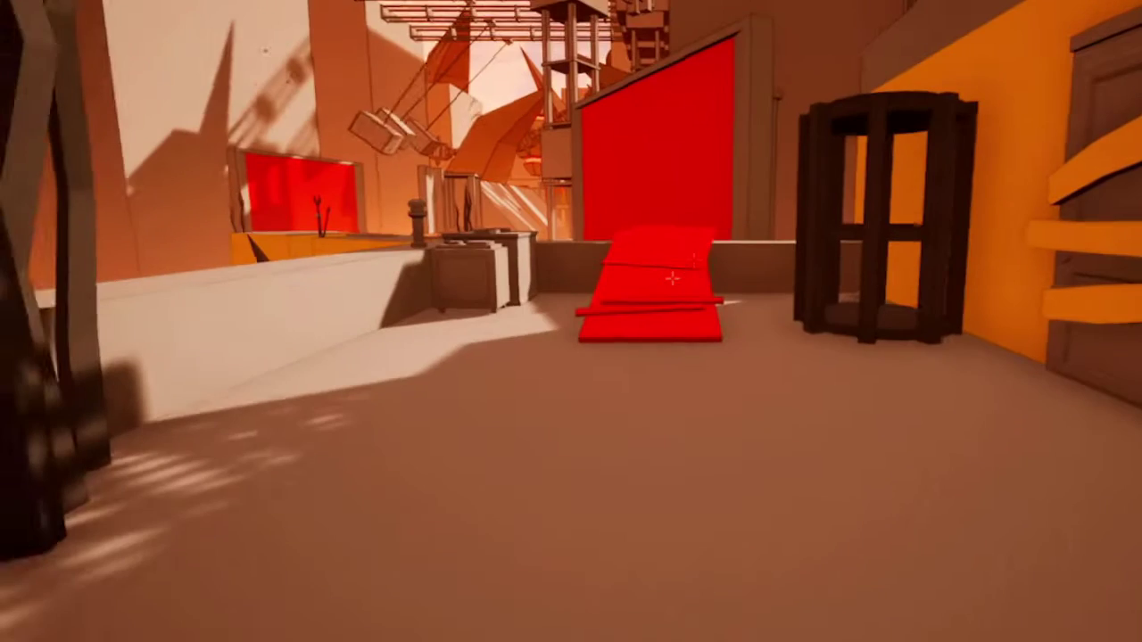
key(a)
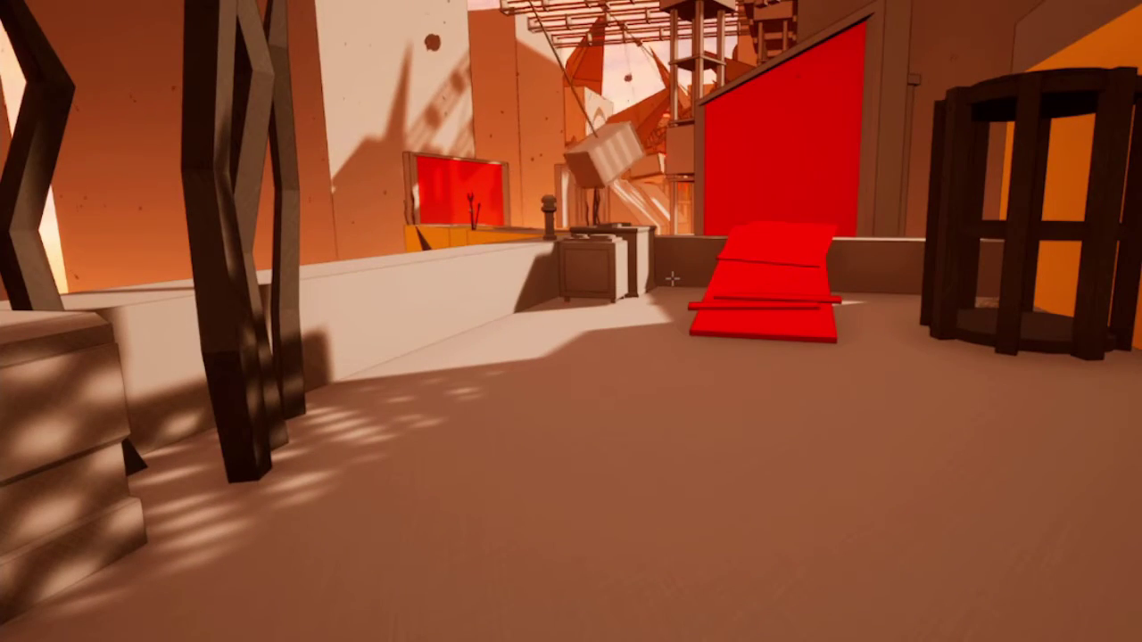
key(w)
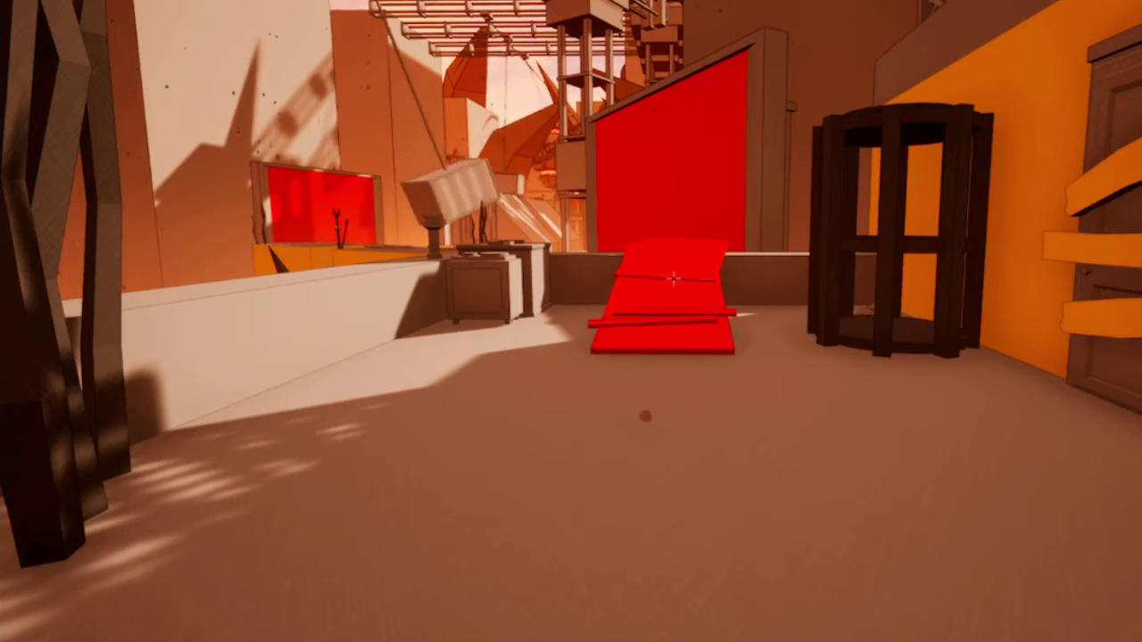
key(s)
key(w)
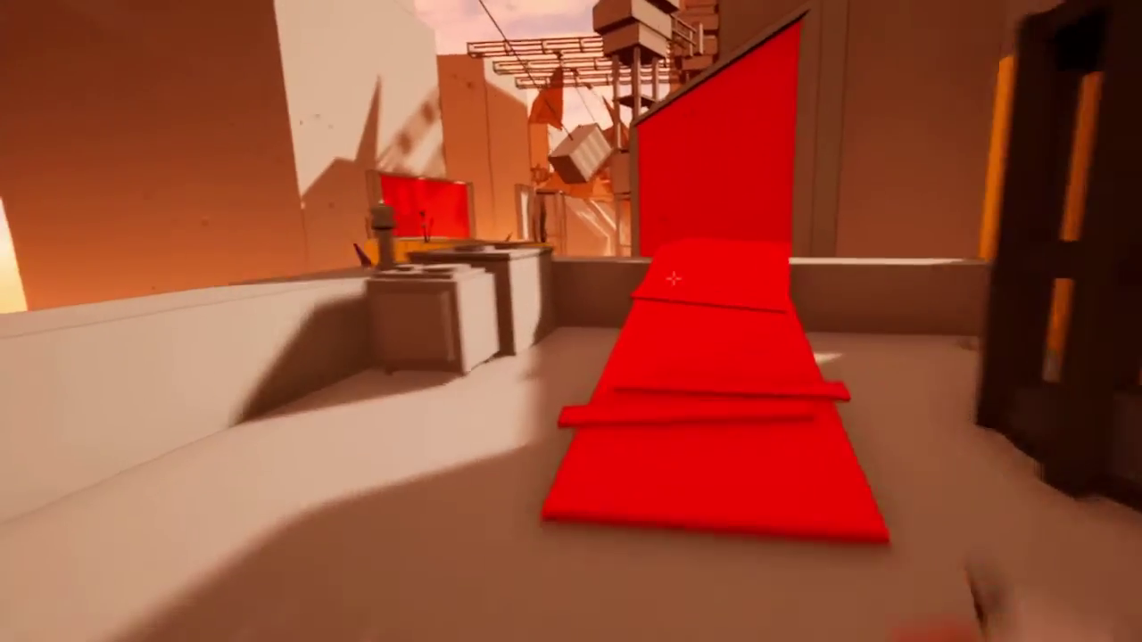
key(space)
key(w)
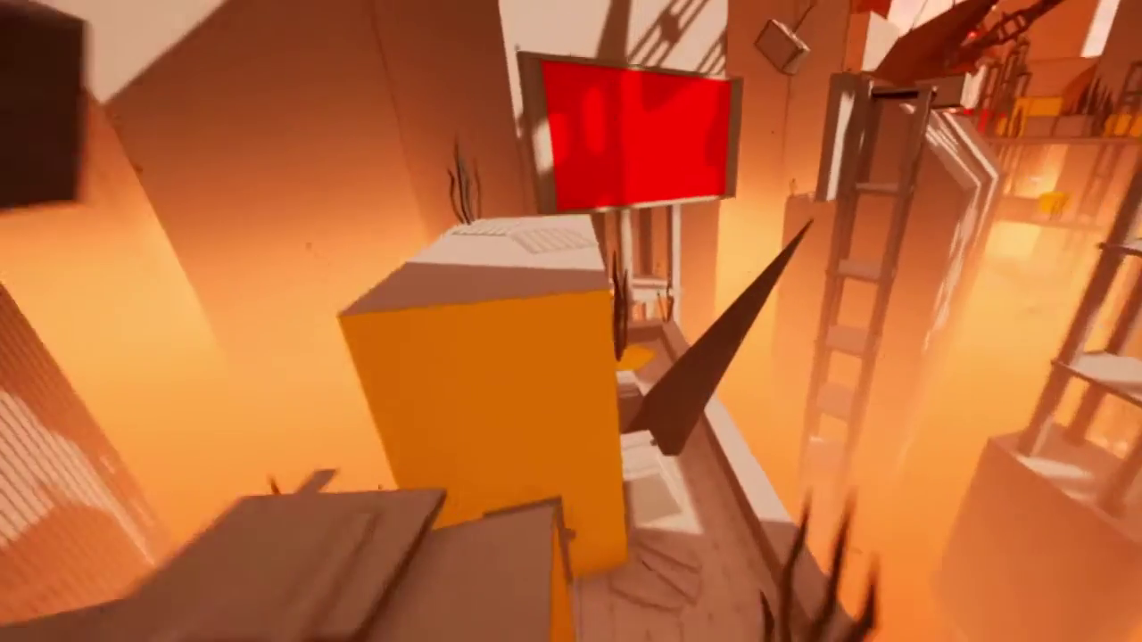
key(space)
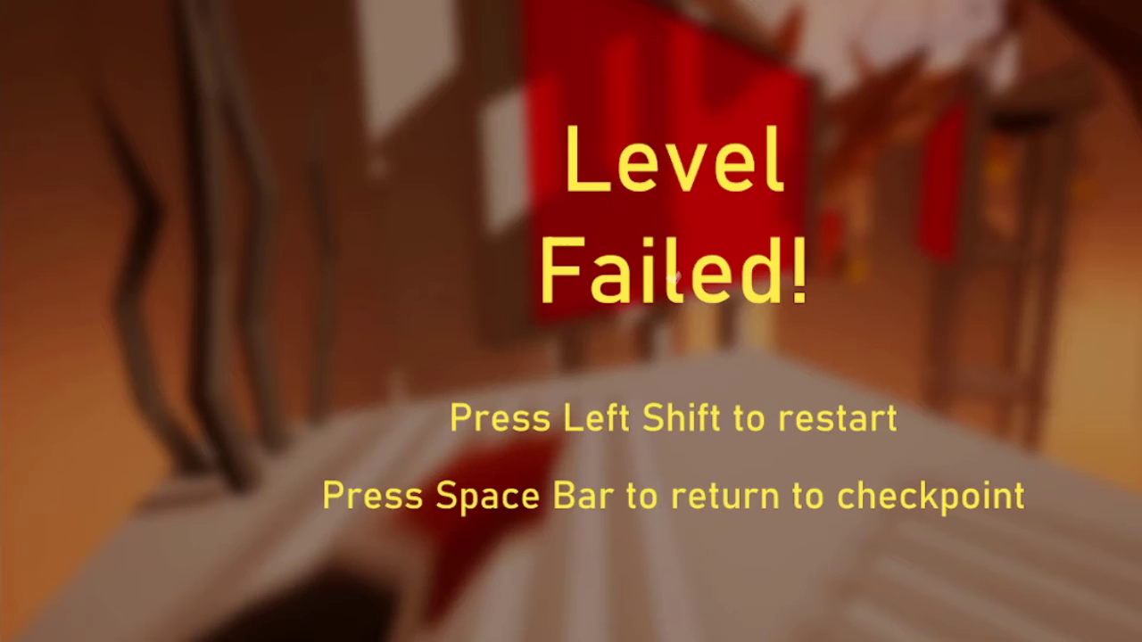
key(space)
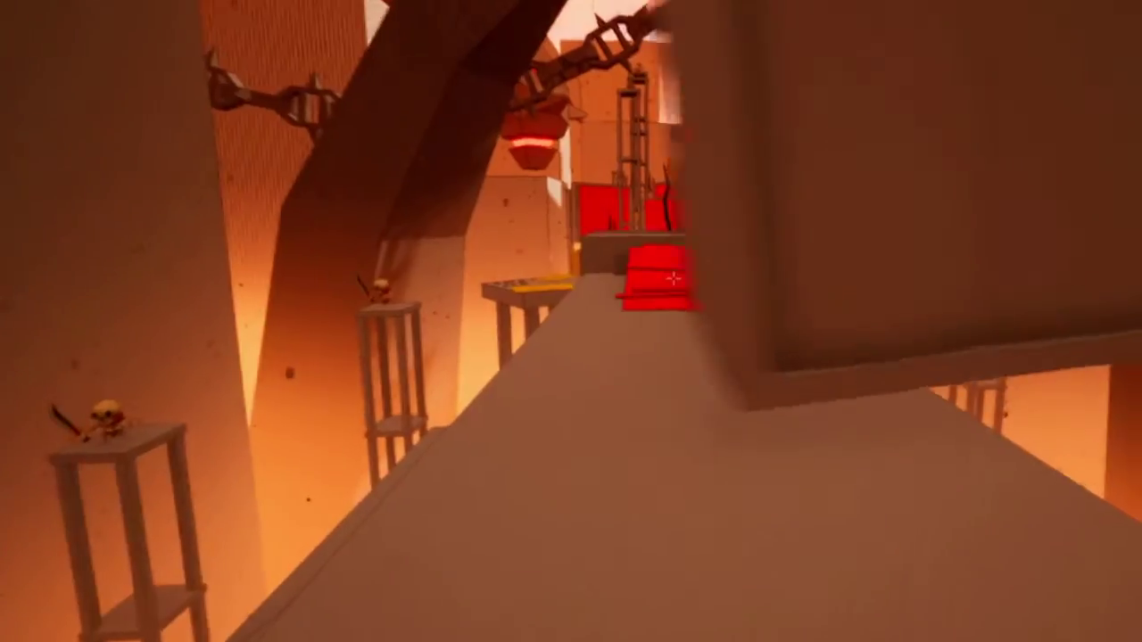
mouse_move(673, 280)
mouse_down()
mouse_move(571, 294)
mouse_move(674, 279)
mouse_move(571, 279)
mouse_up()
key(s)
key(w)
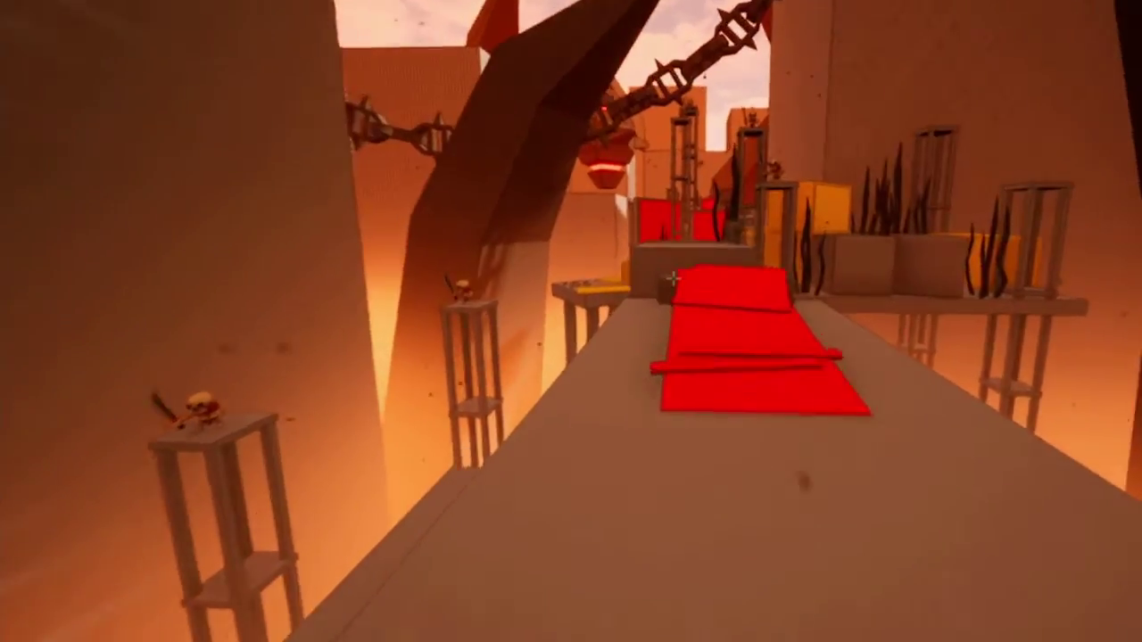
key(space)
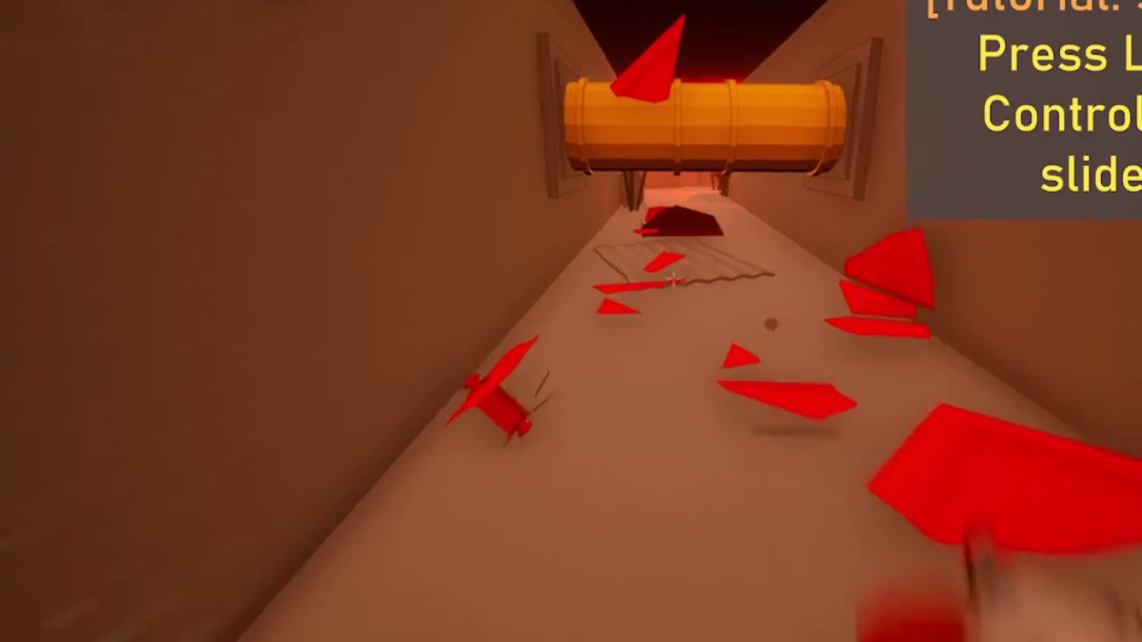
key(ctrl)
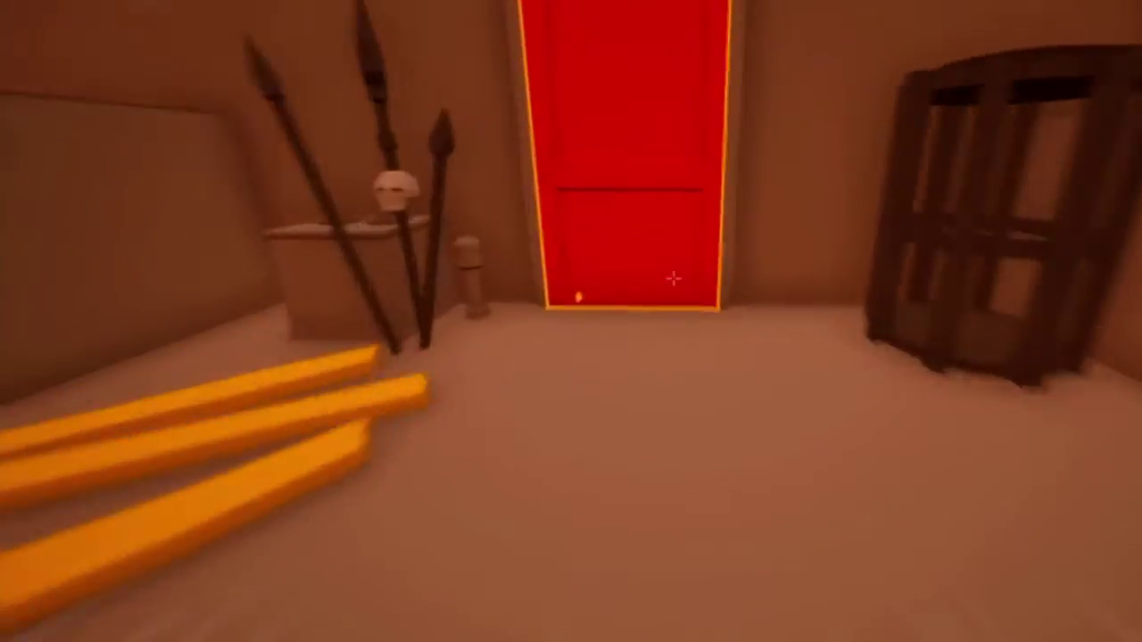
key(w)
click(672, 279)
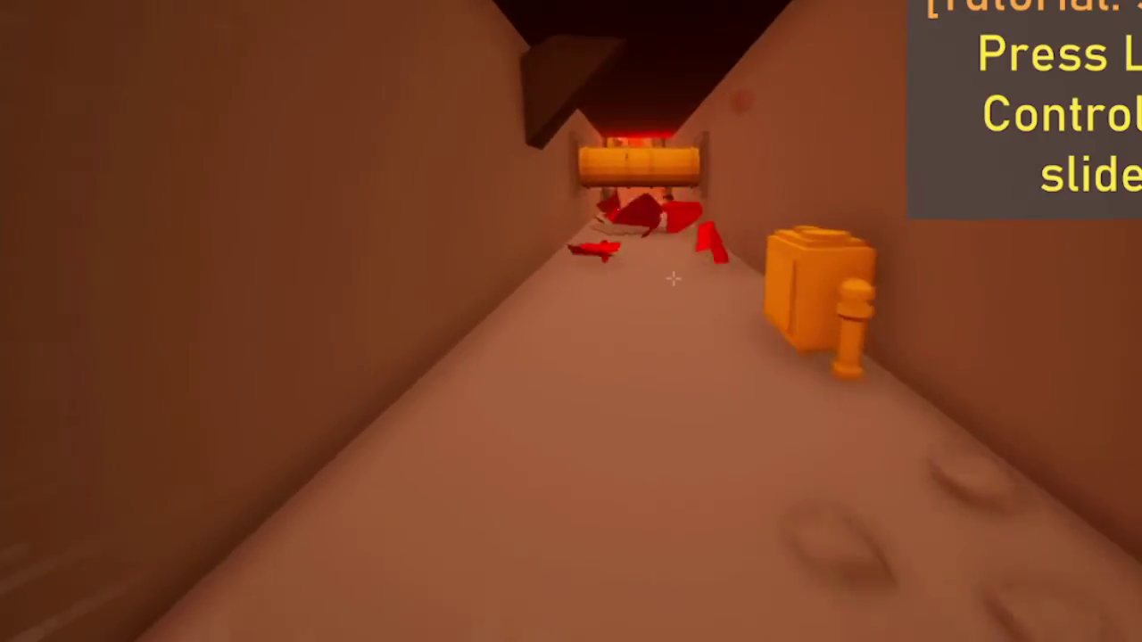
key(w)
key(ctrl)
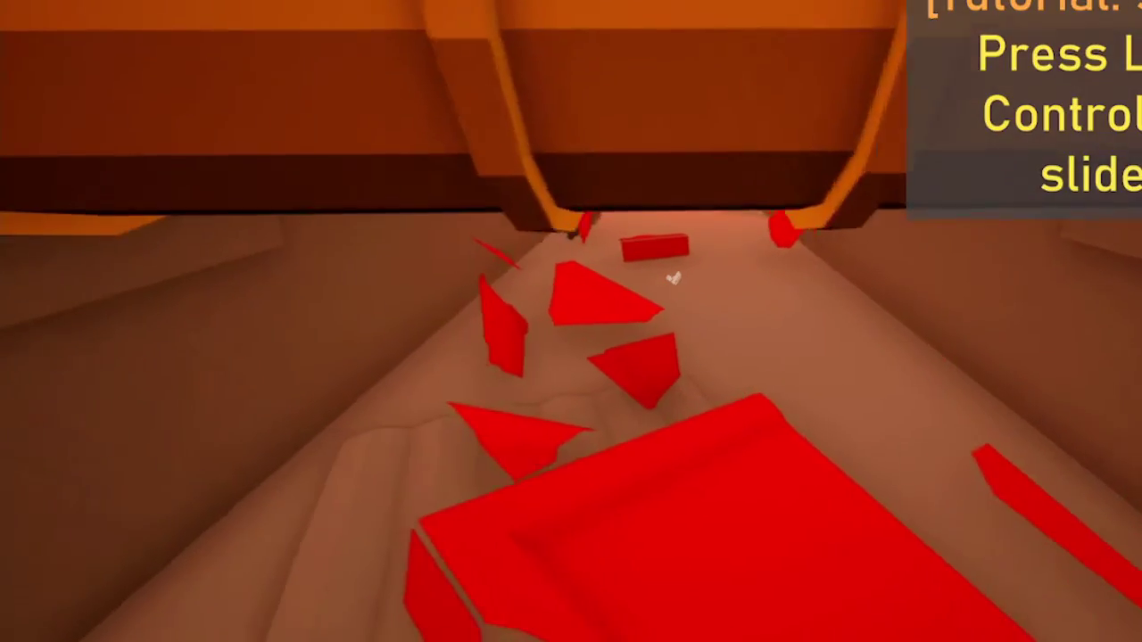
key(d)
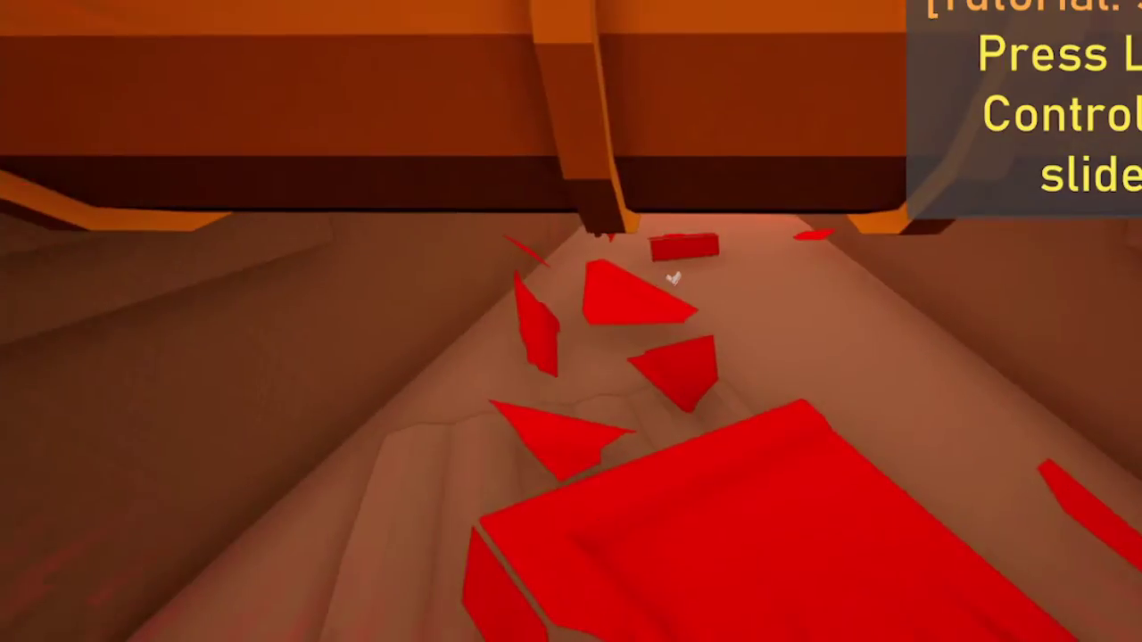
click(672, 279)
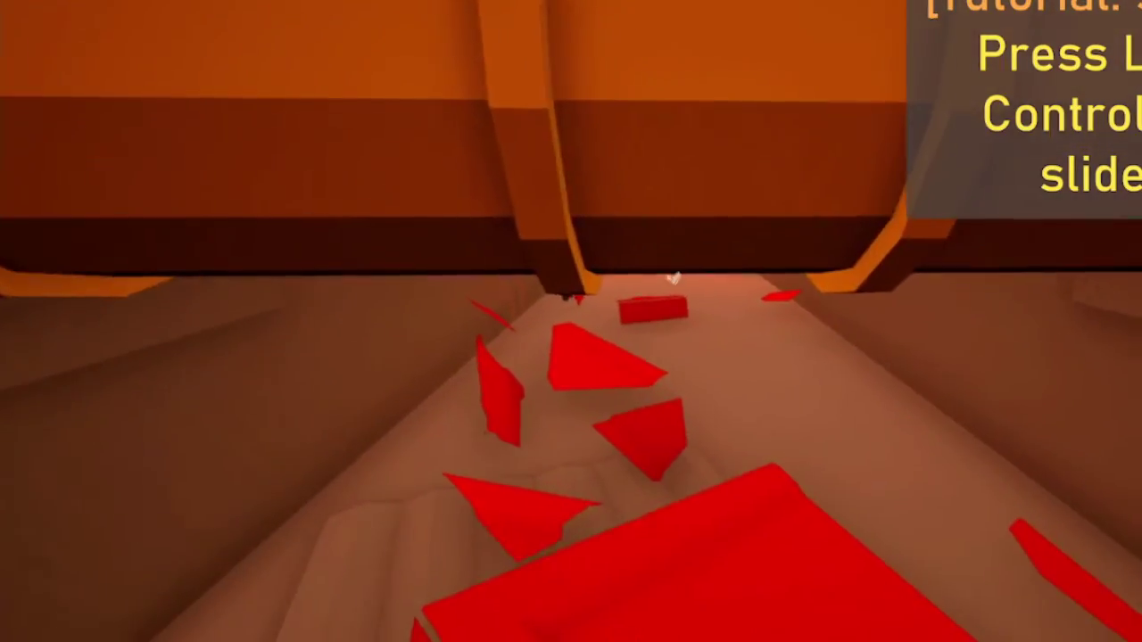
click(672, 278)
key(w)
key(w)
key(w)
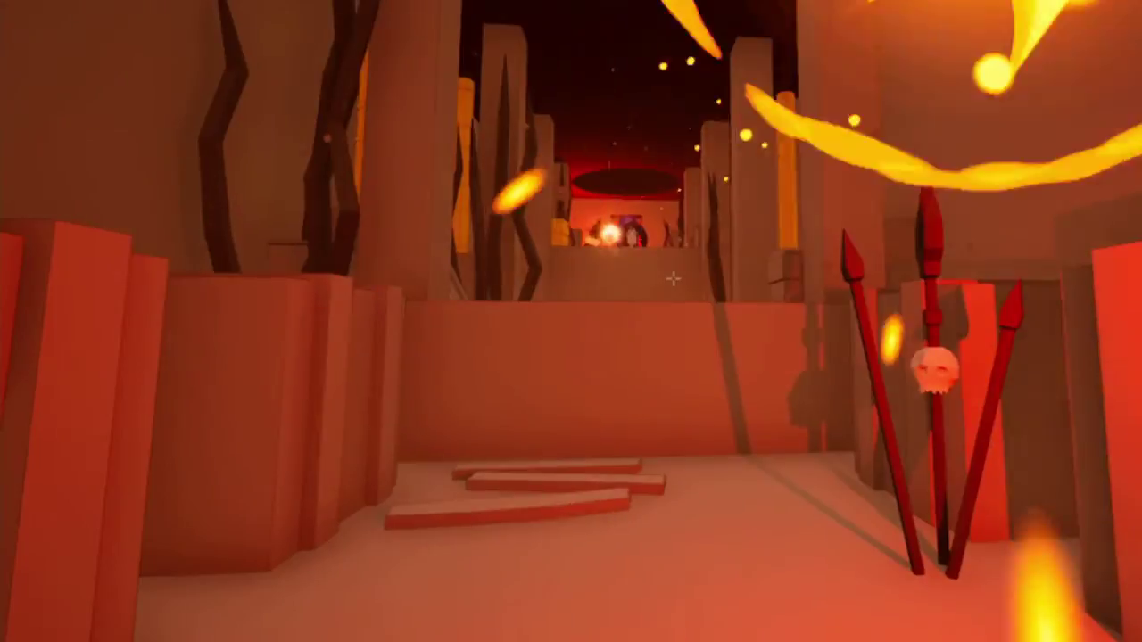
click(673, 278)
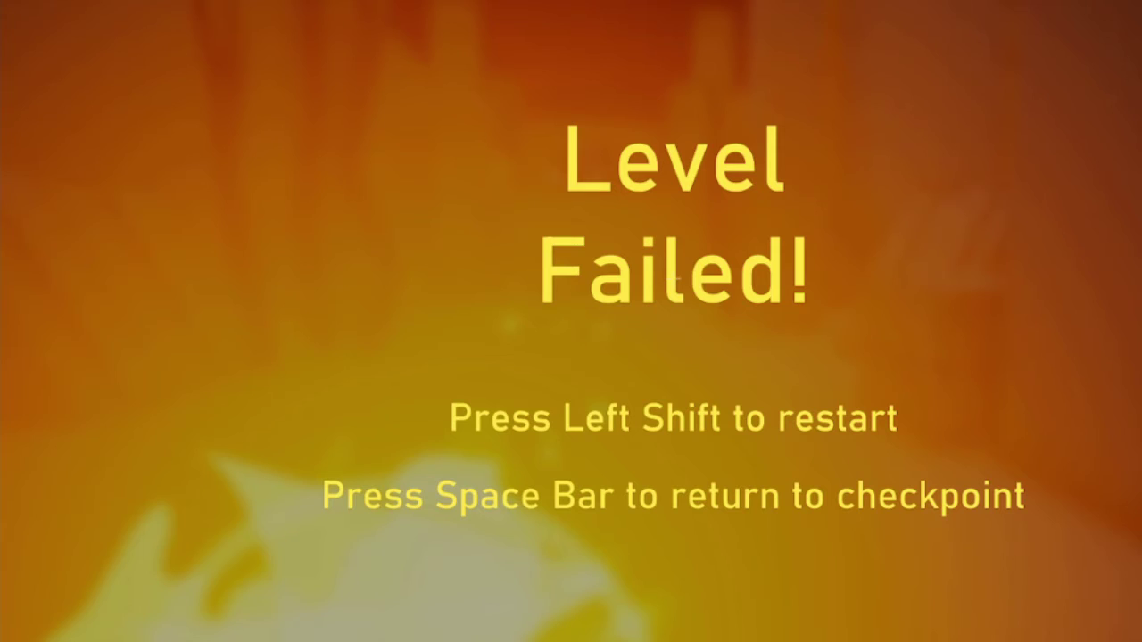